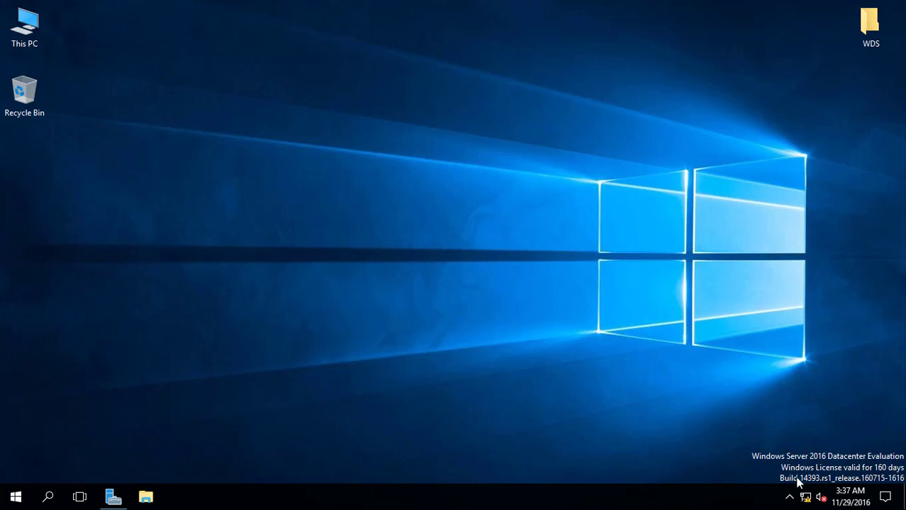
Try to turn on network discovery for the current Domain profile, save the change, and recheck the advanced sharing settings.
{"action": "right_click", "coordinate": [805, 498]}
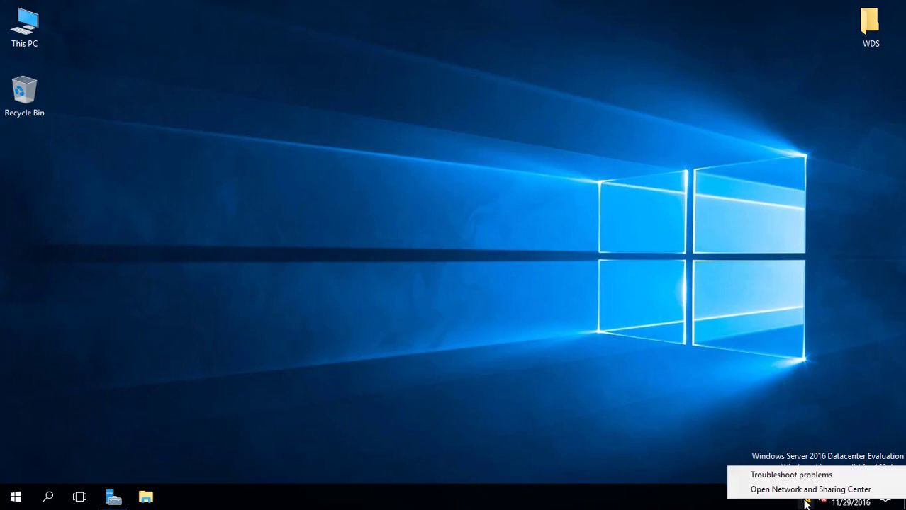
{"action": "left_click", "coordinate": [780, 489]}
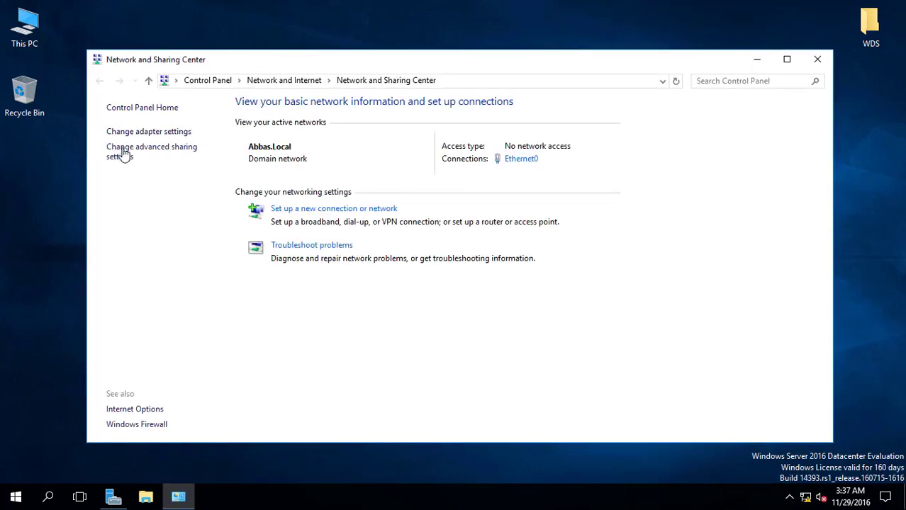
{"action": "left_click", "coordinate": [134, 155]}
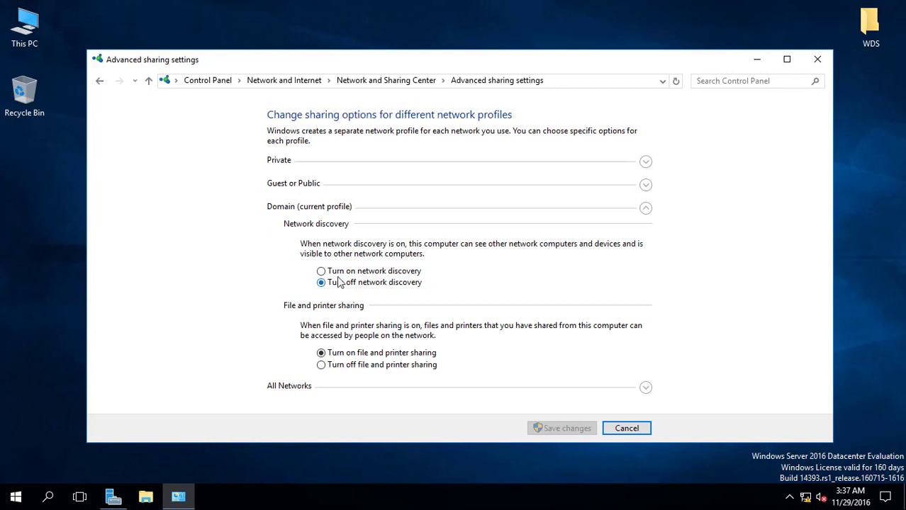
{"action": "left_click", "coordinate": [338, 274]}
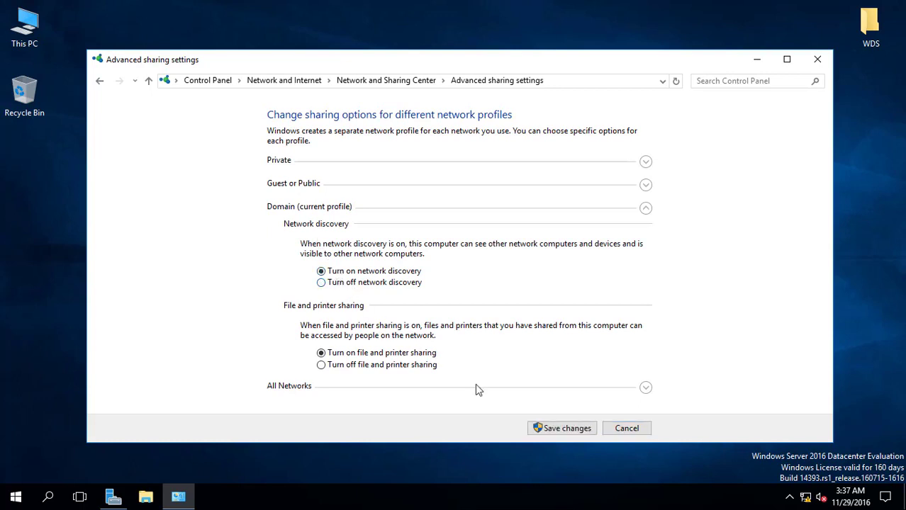
{"action": "left_click", "coordinate": [555, 431]}
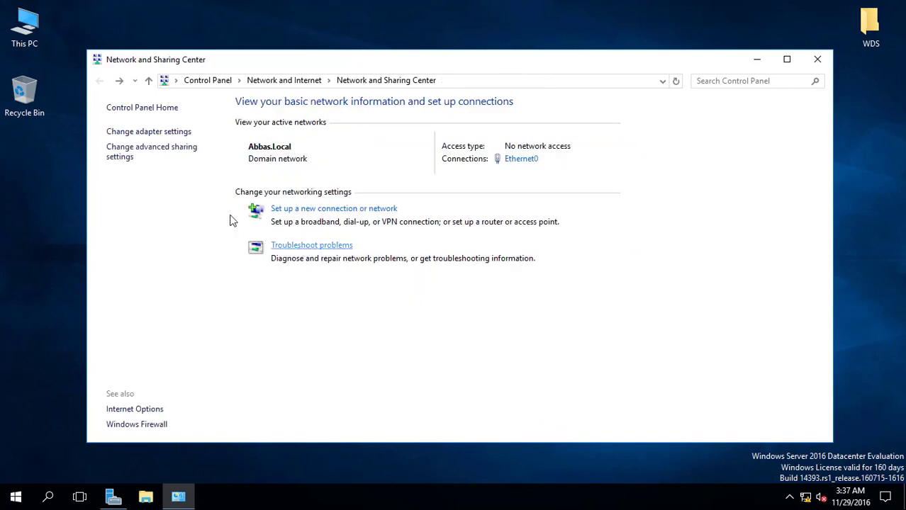
{"action": "left_click", "coordinate": [122, 156]}
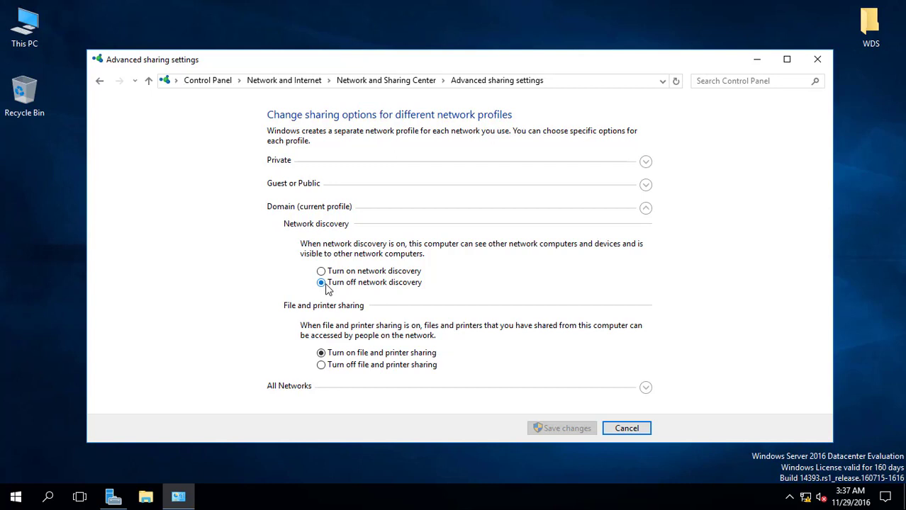
{"action": "left_click", "coordinate": [817, 59]}
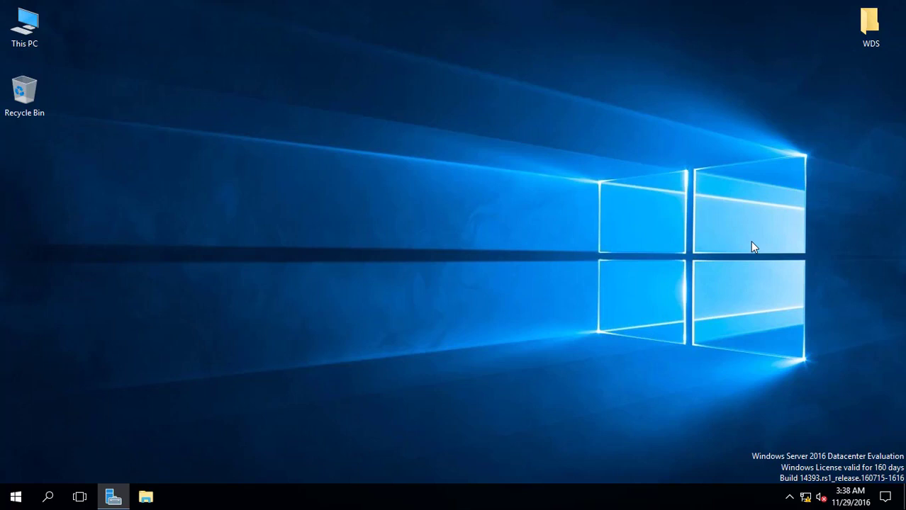
Open the Services console from Server Manager, minimize Server Manager, and maximize the console.
{"action": "key", "text": "ctrl+shift+Escape"}
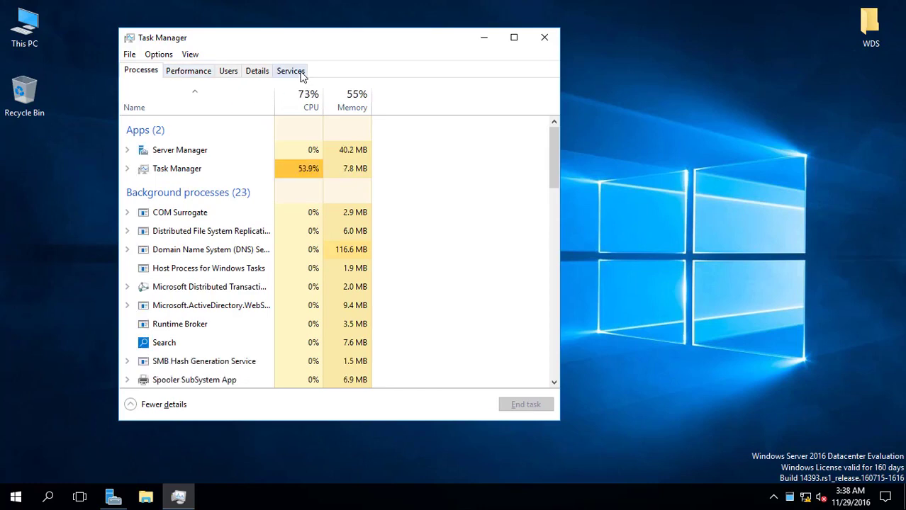
{"action": "left_click", "coordinate": [301, 74]}
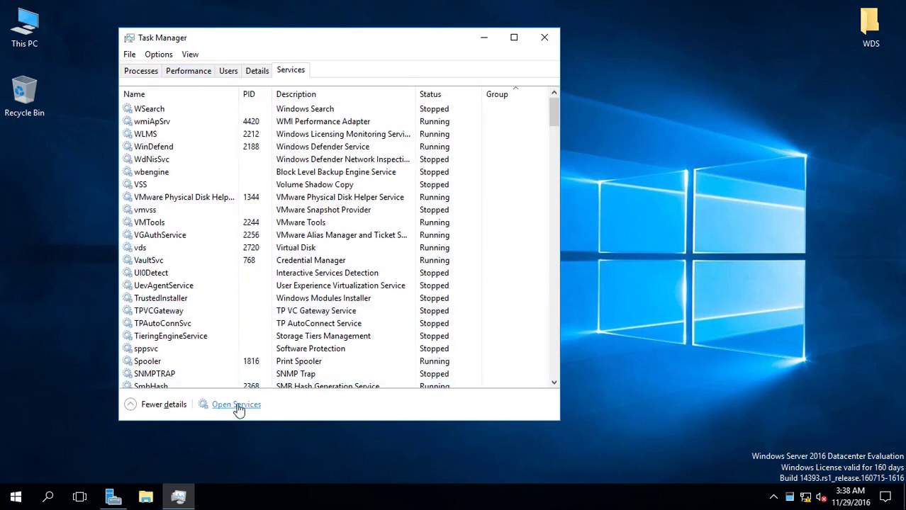
{"action": "left_click", "coordinate": [114, 497]}
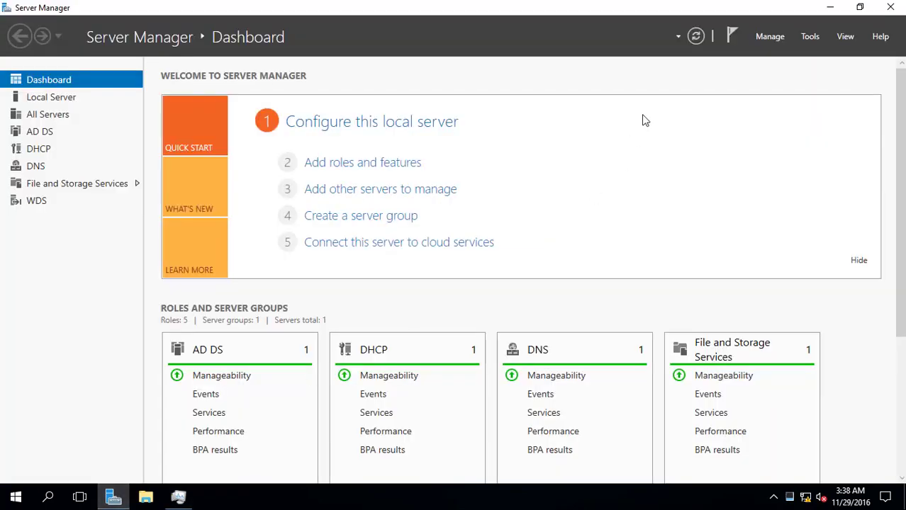
{"action": "left_click", "coordinate": [808, 41]}
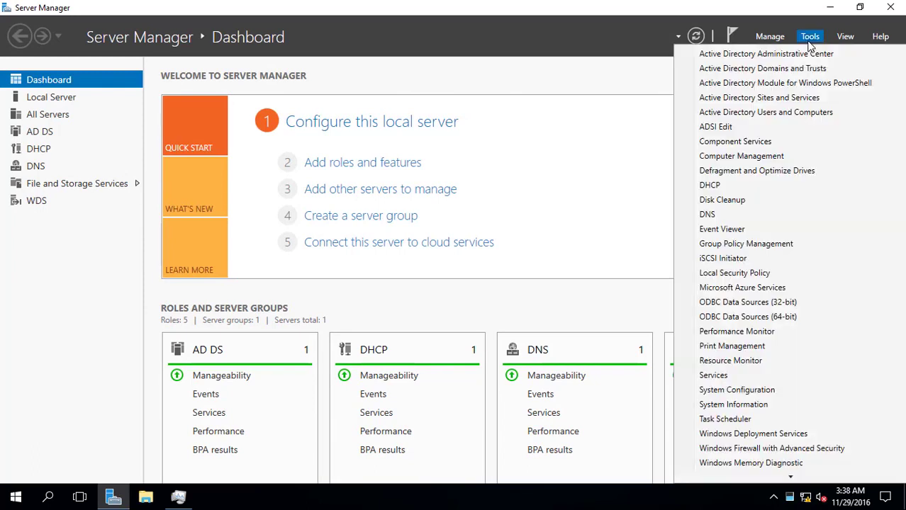
{"action": "left_click", "coordinate": [725, 375]}
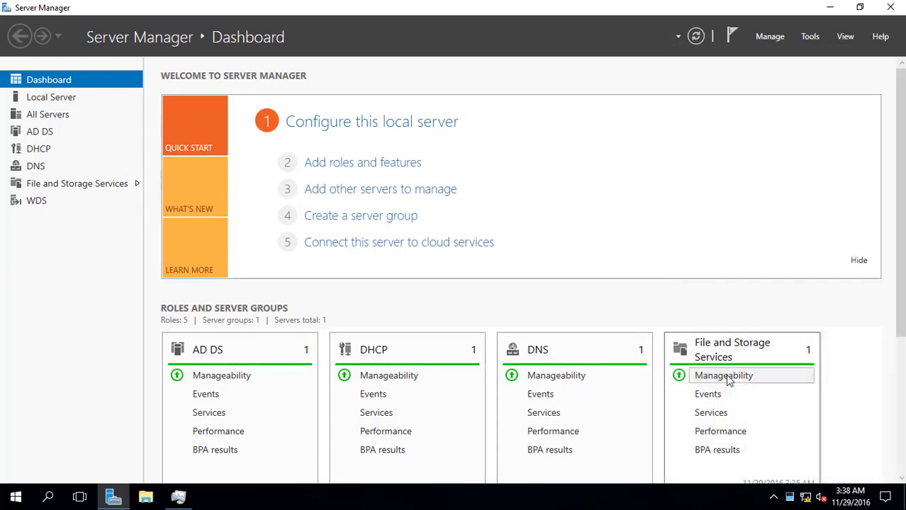
{"action": "left_click", "coordinate": [826, 8]}
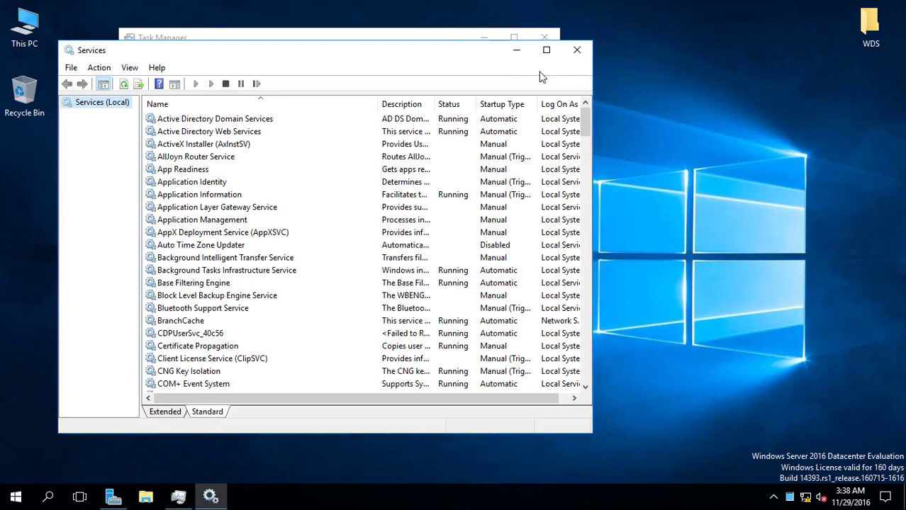
{"action": "left_click", "coordinate": [546, 50]}
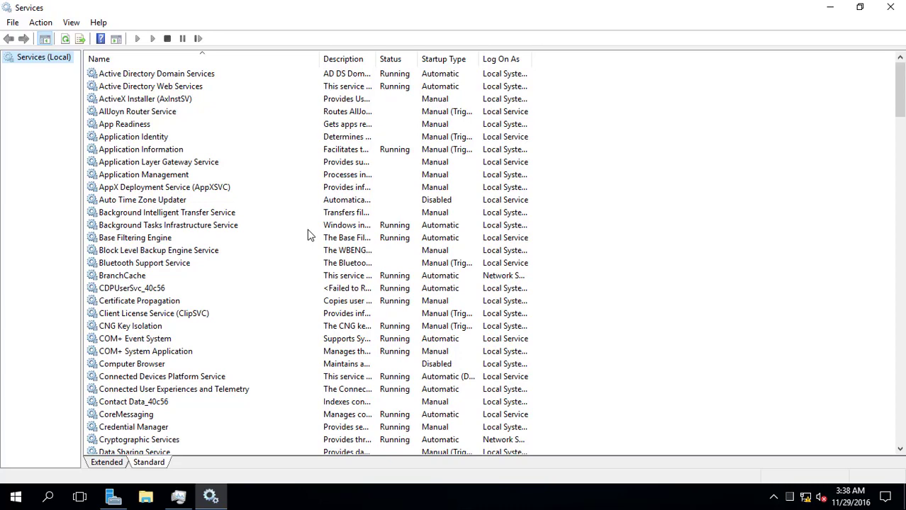
Find the DNS Client service in the list, check its status, and widen the Status column.
{"action": "left_click", "coordinate": [268, 250]}
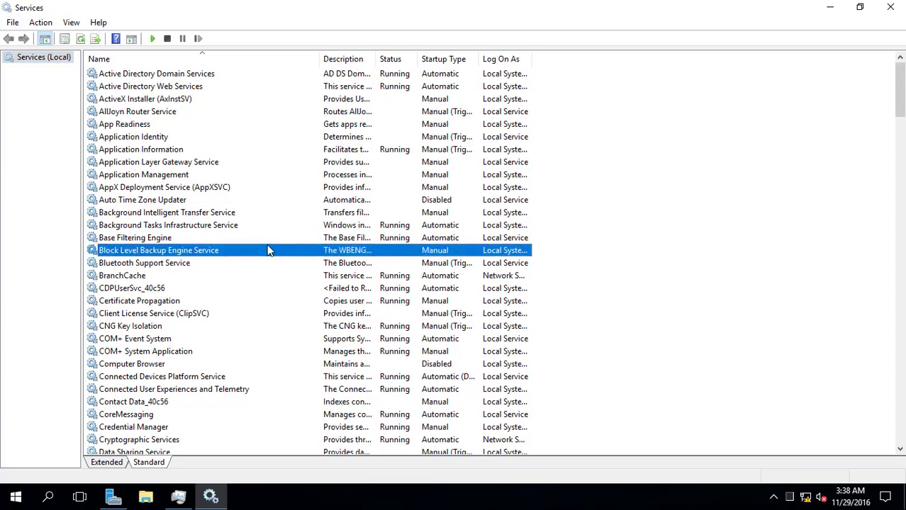
{"action": "key", "text": "d"}
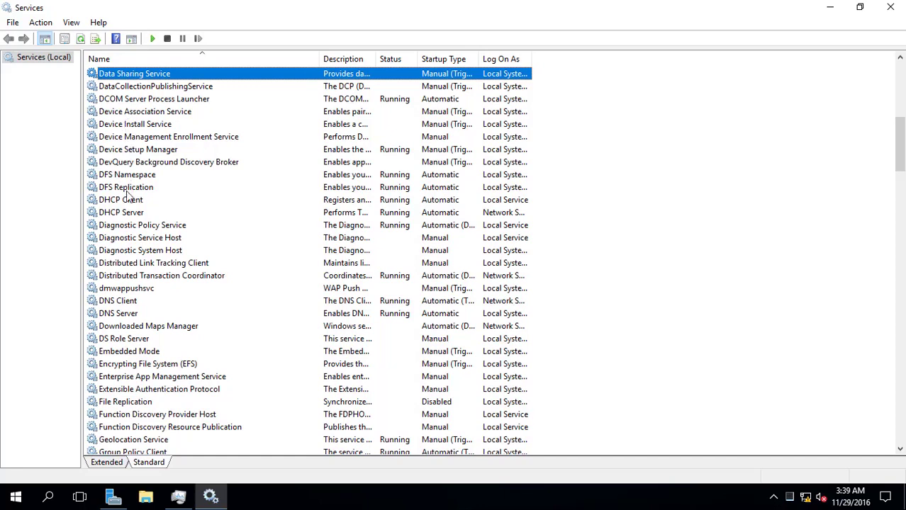
{"action": "left_click", "coordinate": [126, 304]}
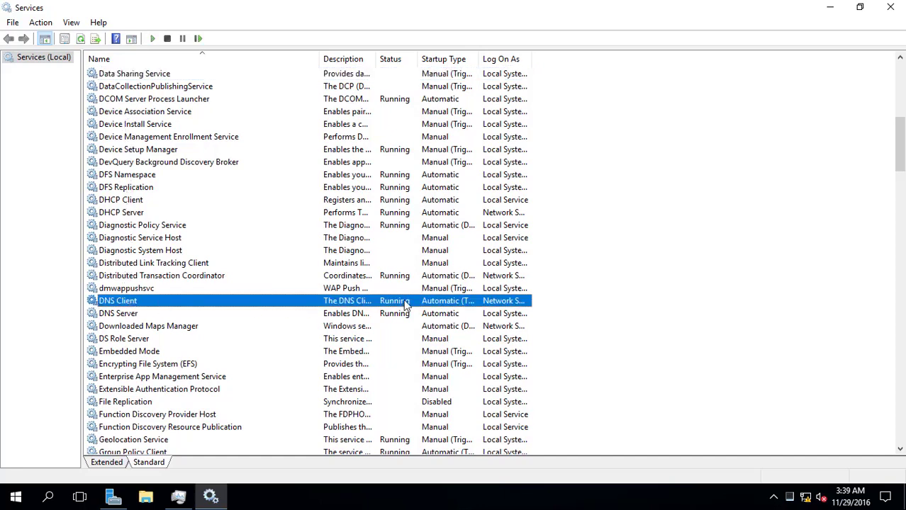
{"action": "left_click_drag", "start_coordinate": [415, 56], "coordinate": [460, 57]}
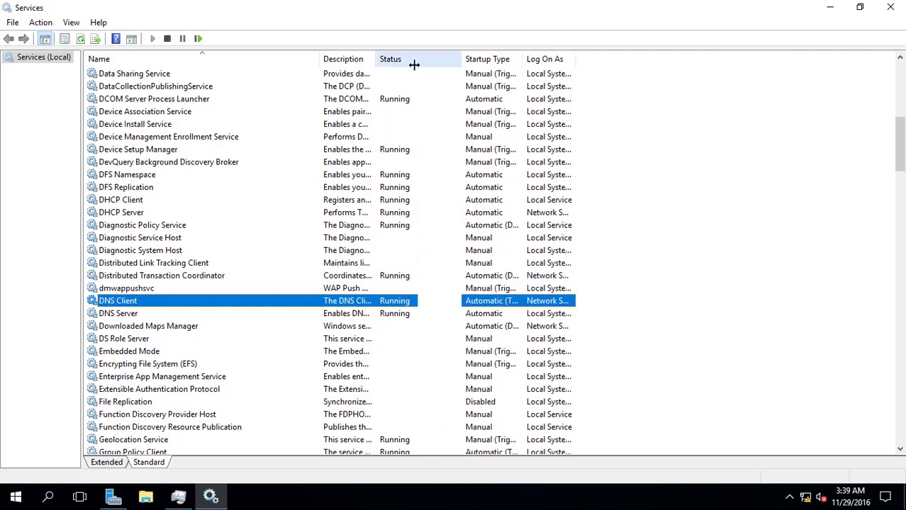
{"action": "left_click_drag", "start_coordinate": [368, 63], "coordinate": [402, 61]}
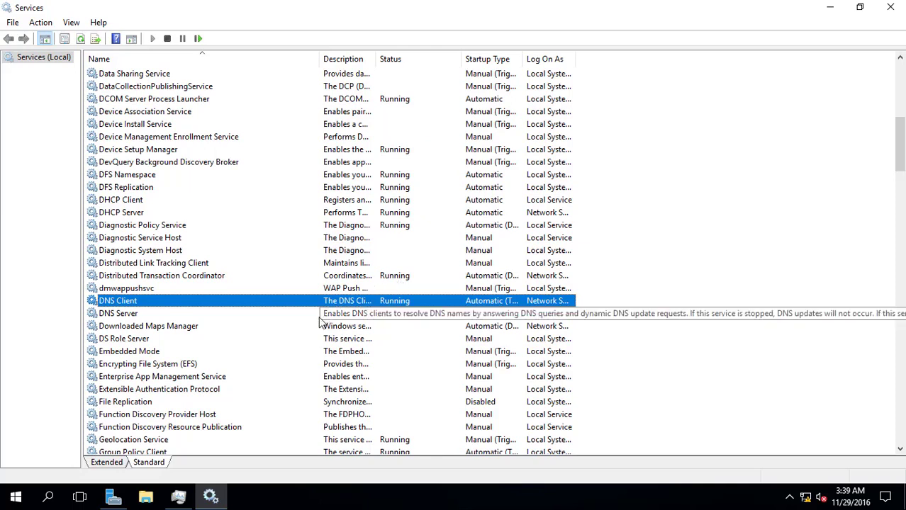
Set the Function Discovery Provider Host service's startup type to Automatic and start the service.
{"action": "left_click", "coordinate": [191, 416]}
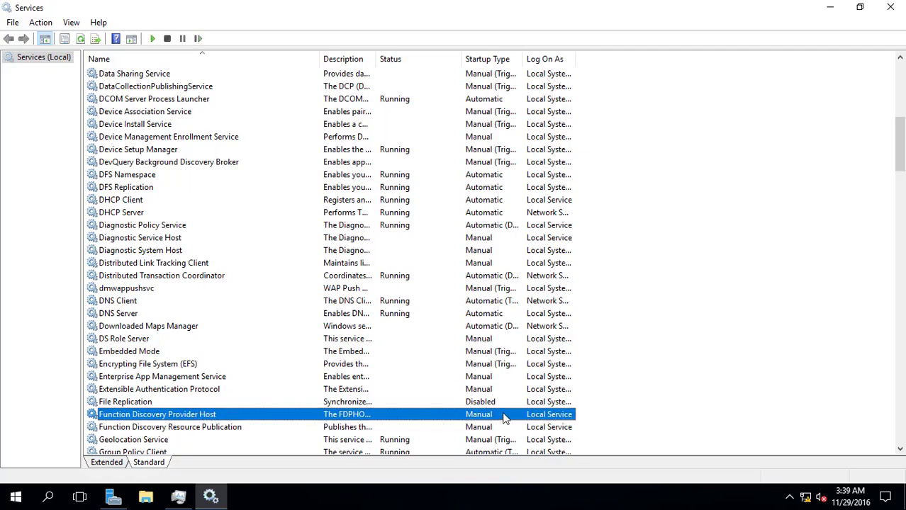
{"action": "right_click", "coordinate": [345, 414]}
{"action": "left_click", "coordinate": [372, 383]}
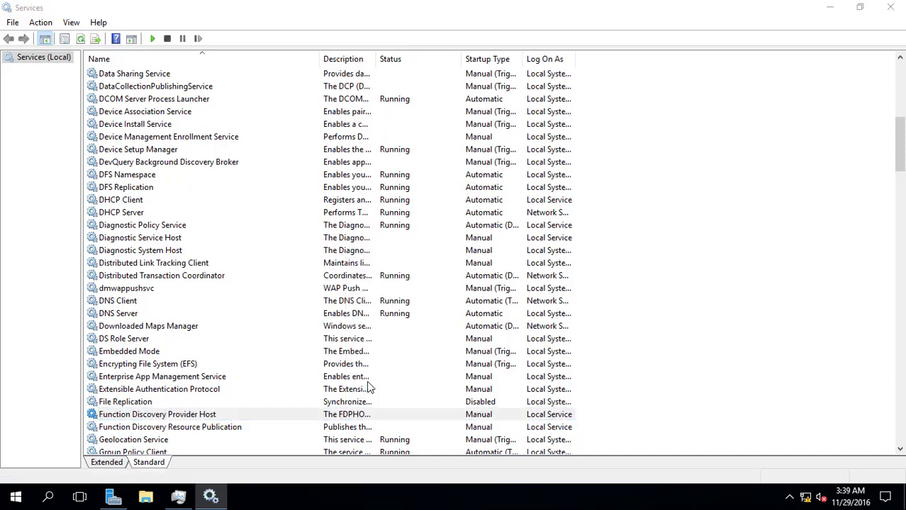
{"action": "left_click", "coordinate": [407, 235]}
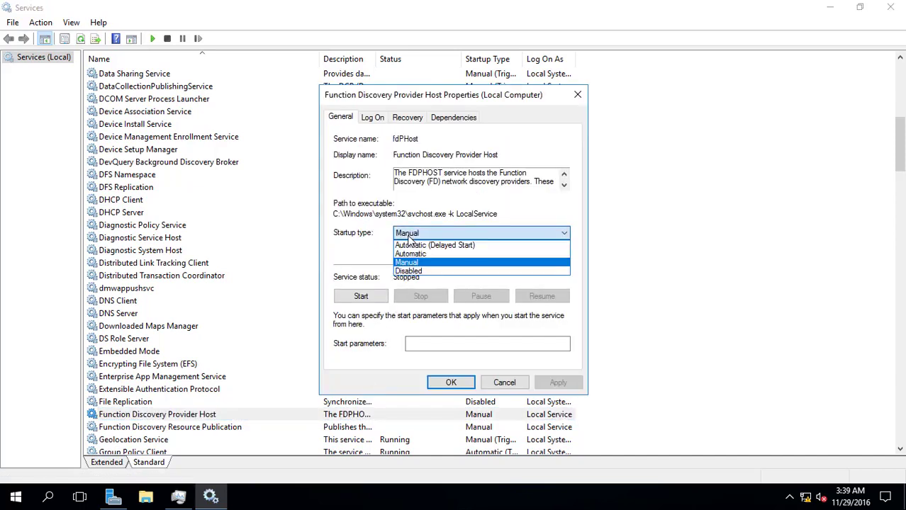
{"action": "left_click", "coordinate": [406, 254]}
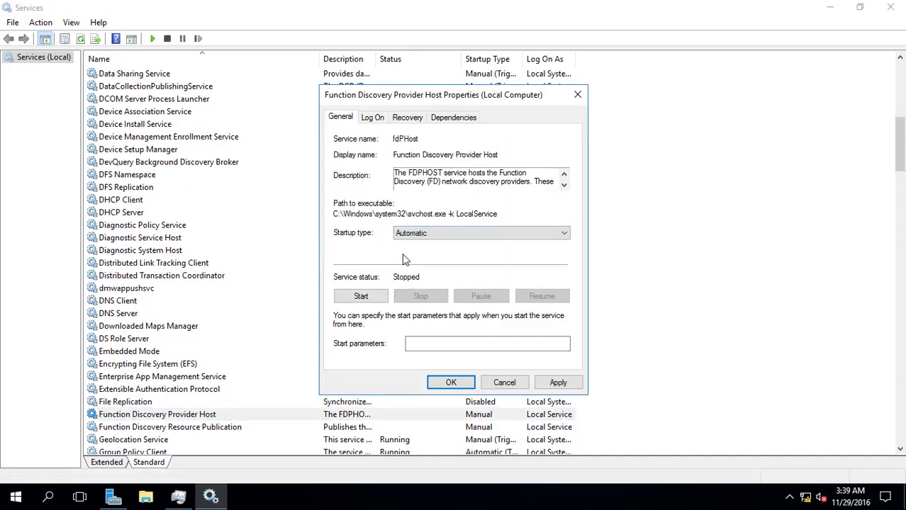
{"action": "left_click", "coordinate": [559, 383]}
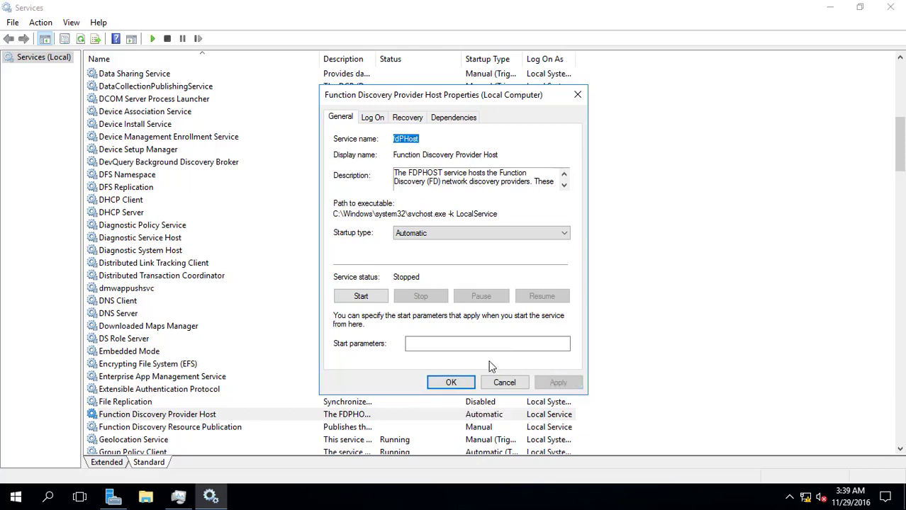
{"action": "left_click", "coordinate": [362, 297]}
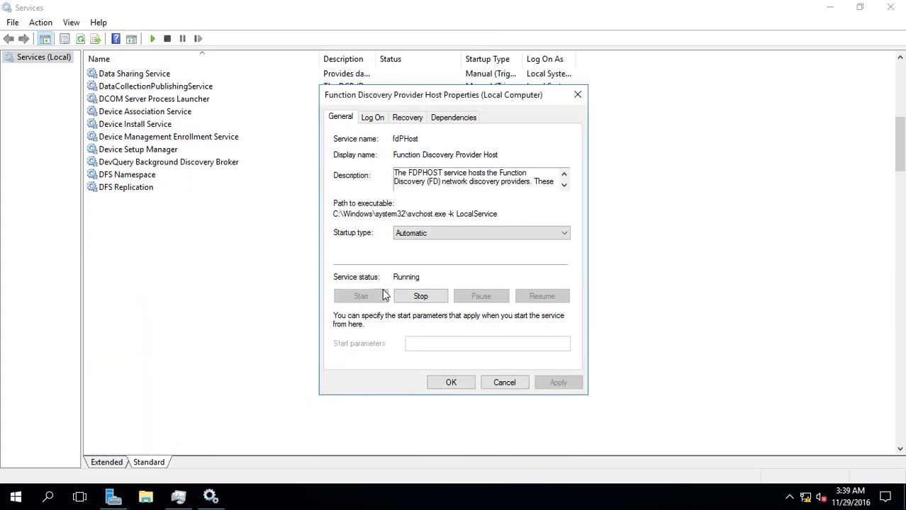
{"action": "left_click", "coordinate": [445, 386]}
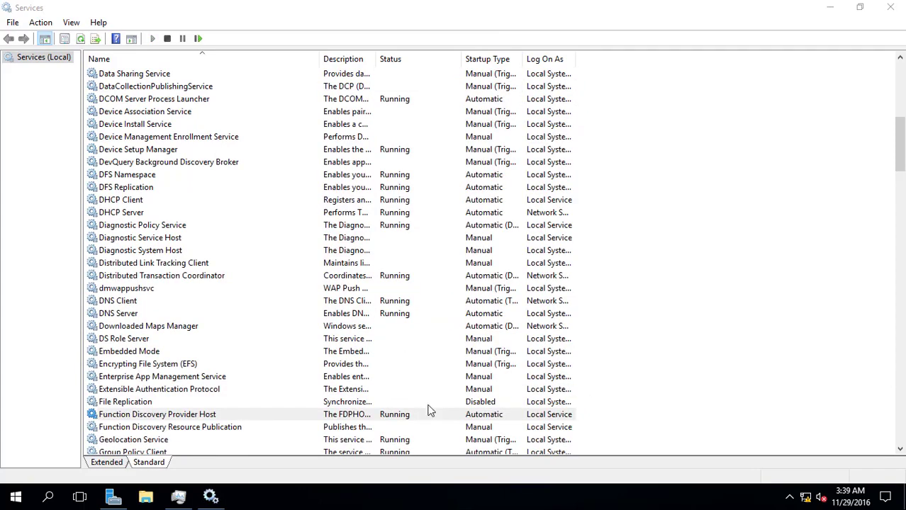
Set the SSDP Discovery service's startup type to Automatic and start the service.
{"action": "left_click", "coordinate": [380, 416]}
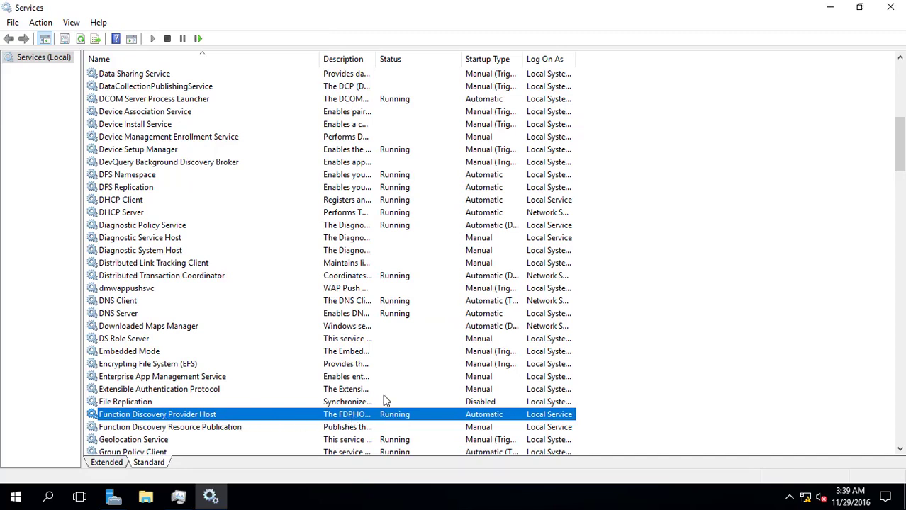
{"action": "key", "text": "s"}
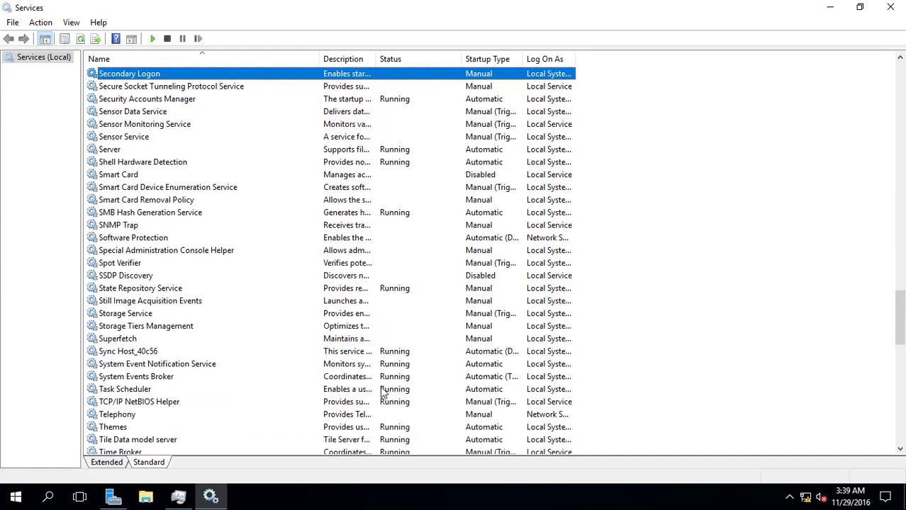
{"action": "left_click", "coordinate": [125, 279]}
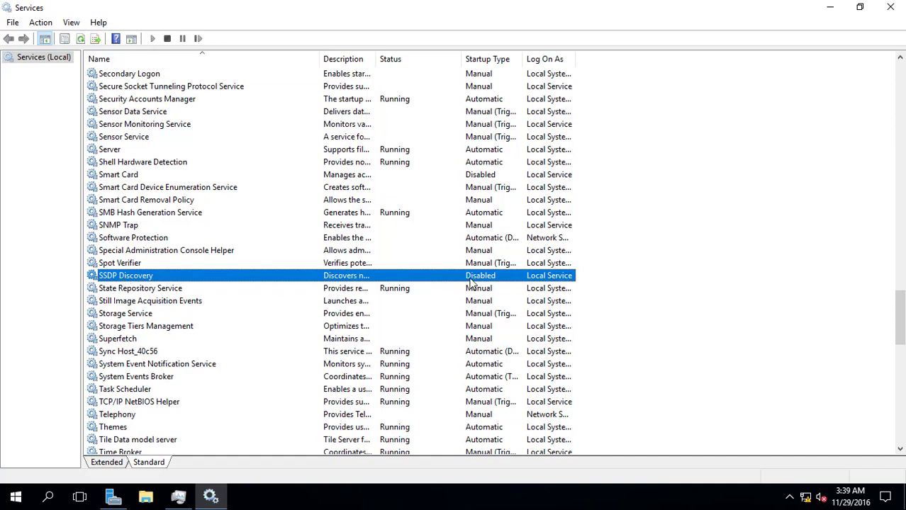
{"action": "right_click", "coordinate": [281, 277]}
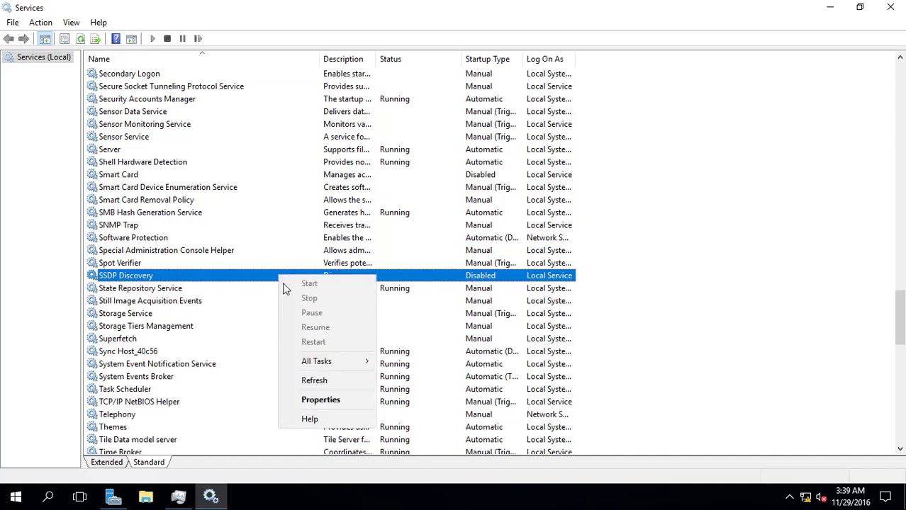
{"action": "left_click", "coordinate": [304, 399]}
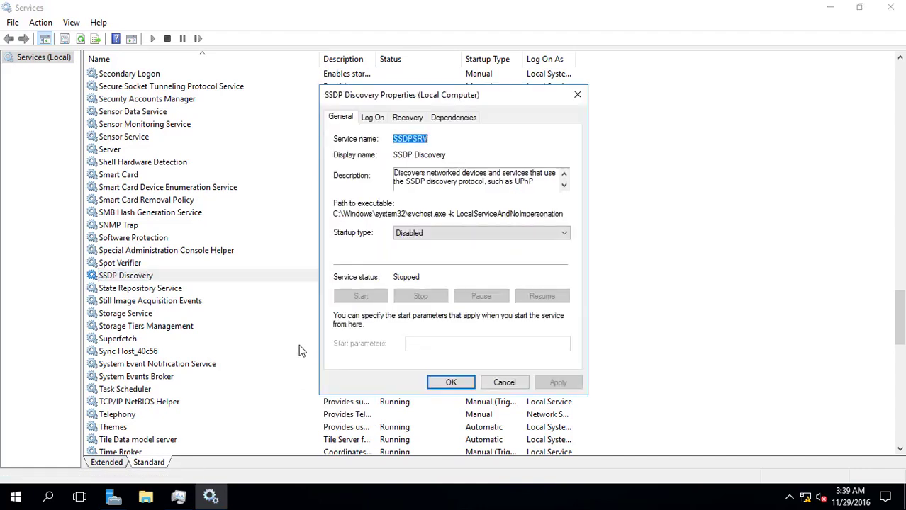
{"action": "left_click", "coordinate": [410, 237]}
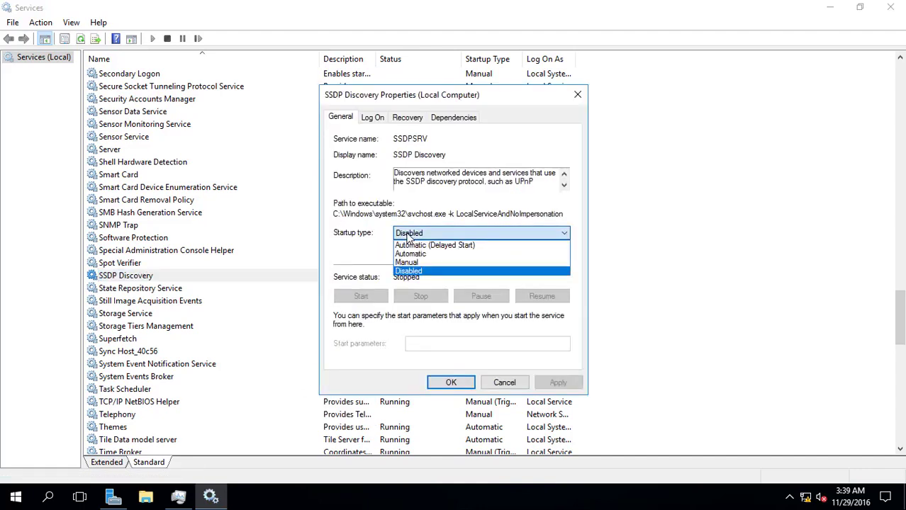
{"action": "left_click", "coordinate": [412, 254]}
{"action": "left_click", "coordinate": [553, 381]}
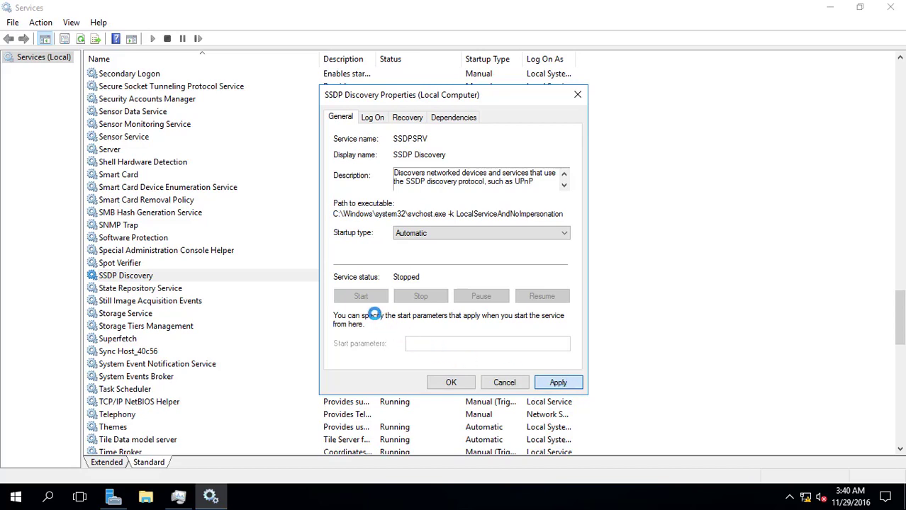
{"action": "left_click", "coordinate": [365, 301]}
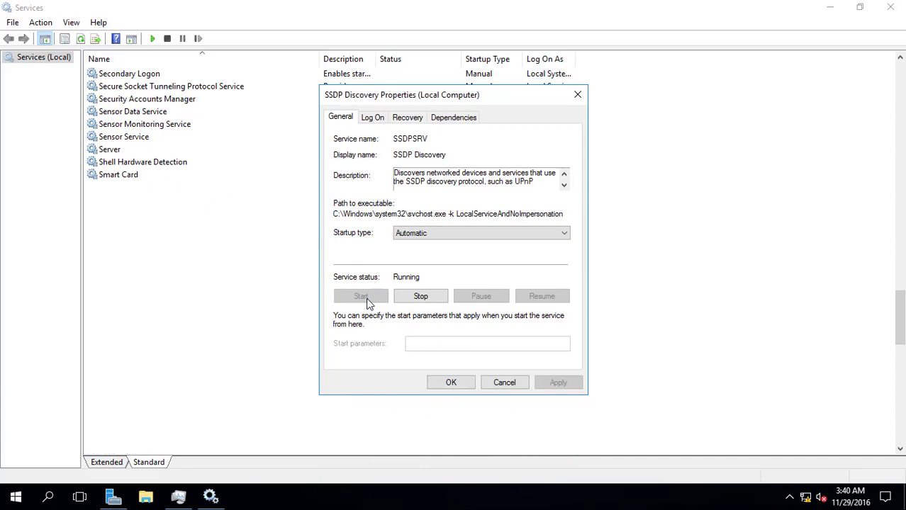
{"action": "left_click", "coordinate": [451, 384]}
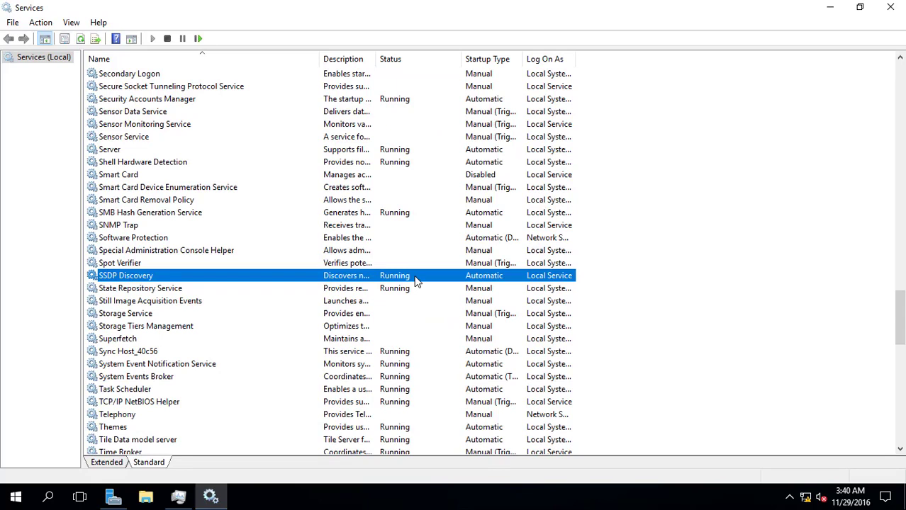
Set the UPnP Device Host service's startup type to Automatic and start the service.
{"action": "key", "text": "u"}
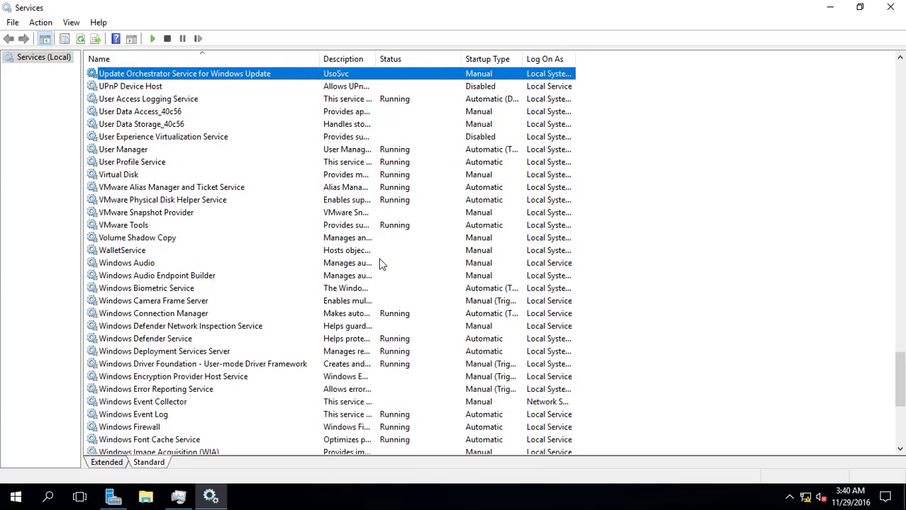
{"action": "left_click", "coordinate": [131, 92]}
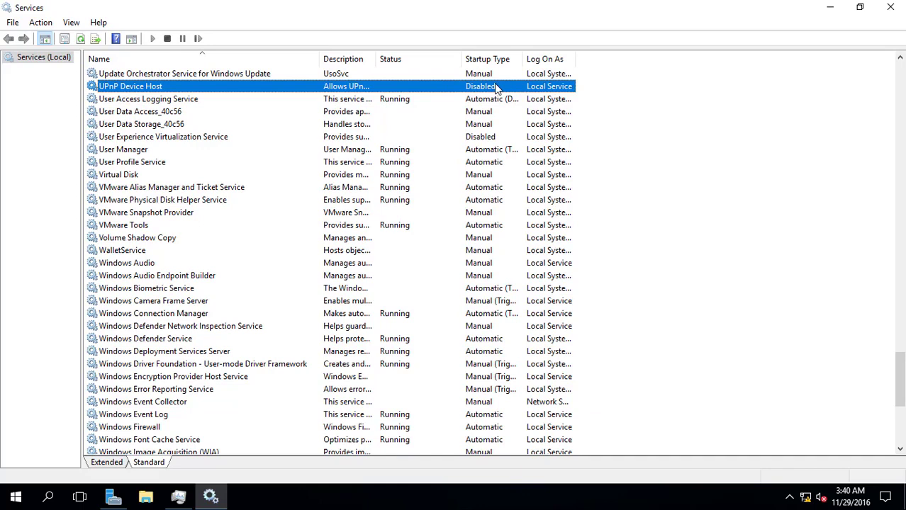
{"action": "right_click", "coordinate": [218, 91]}
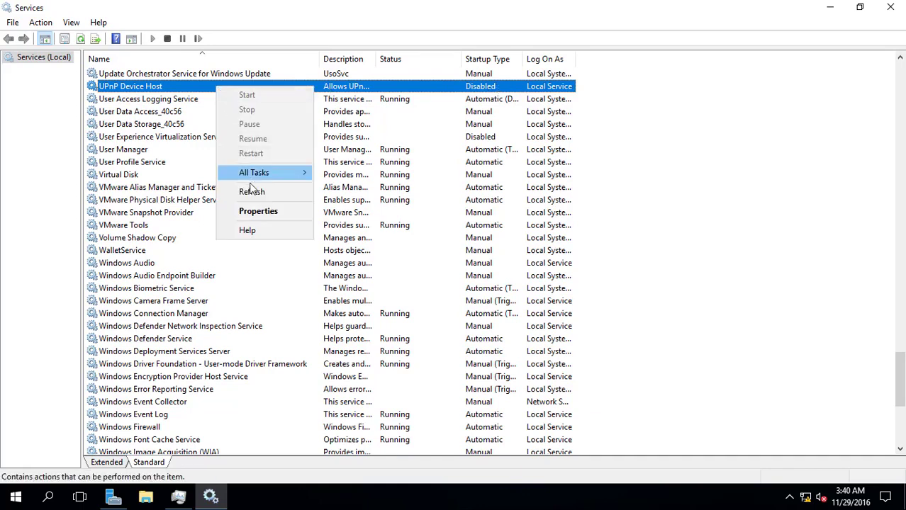
{"action": "left_click", "coordinate": [255, 215]}
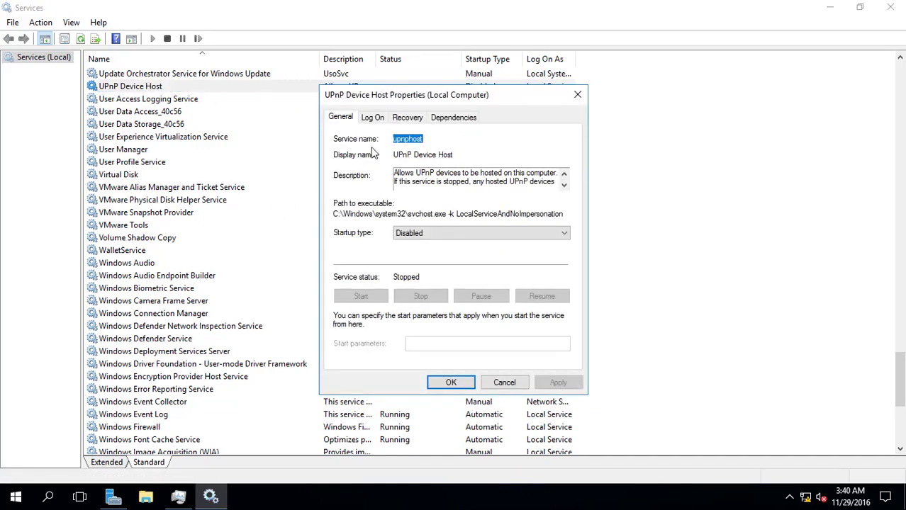
{"action": "left_click", "coordinate": [407, 236]}
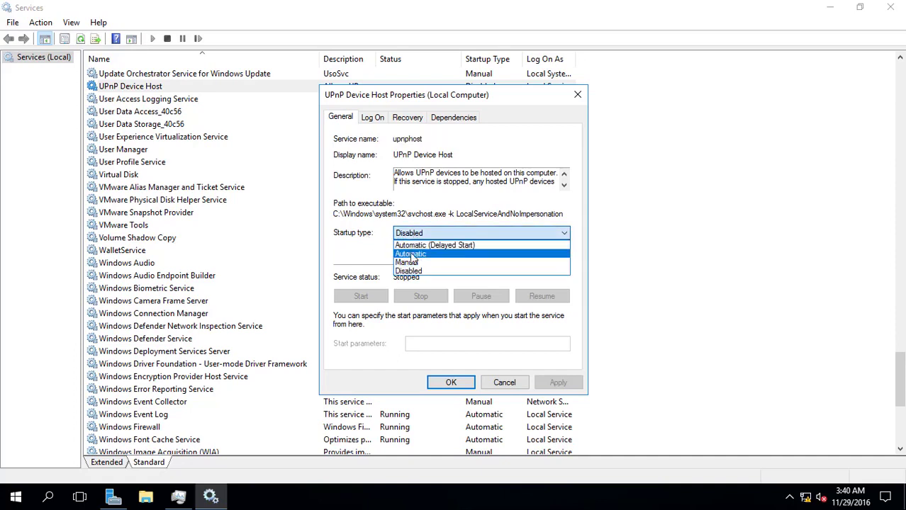
{"action": "left_click", "coordinate": [411, 256]}
{"action": "left_click", "coordinate": [552, 380]}
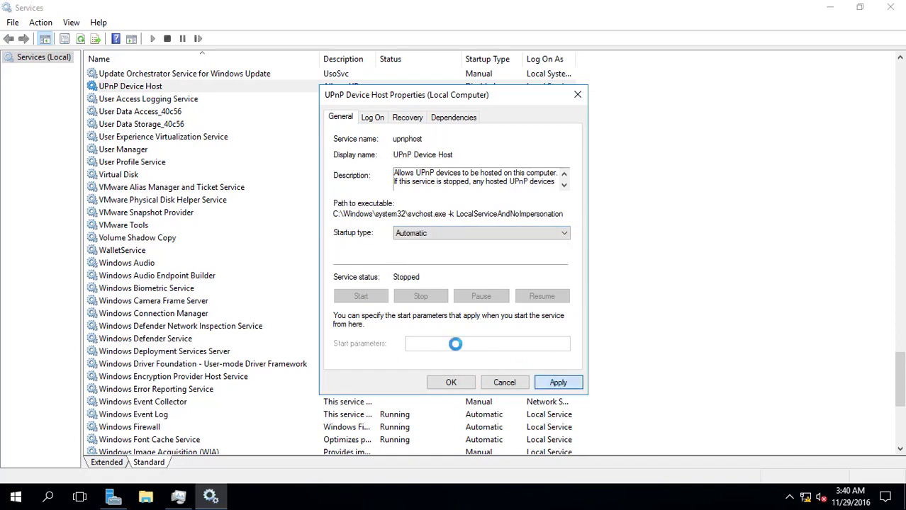
{"action": "left_click", "coordinate": [372, 298]}
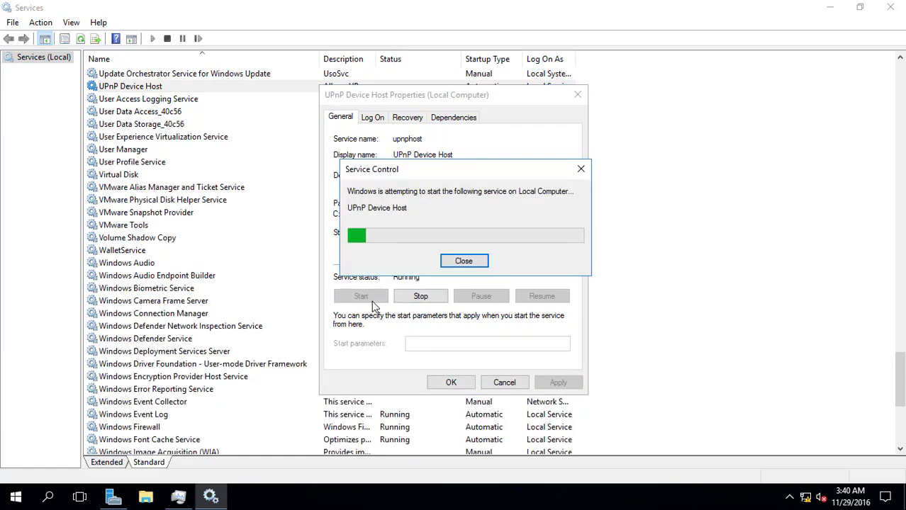
{"action": "left_click", "coordinate": [452, 383]}
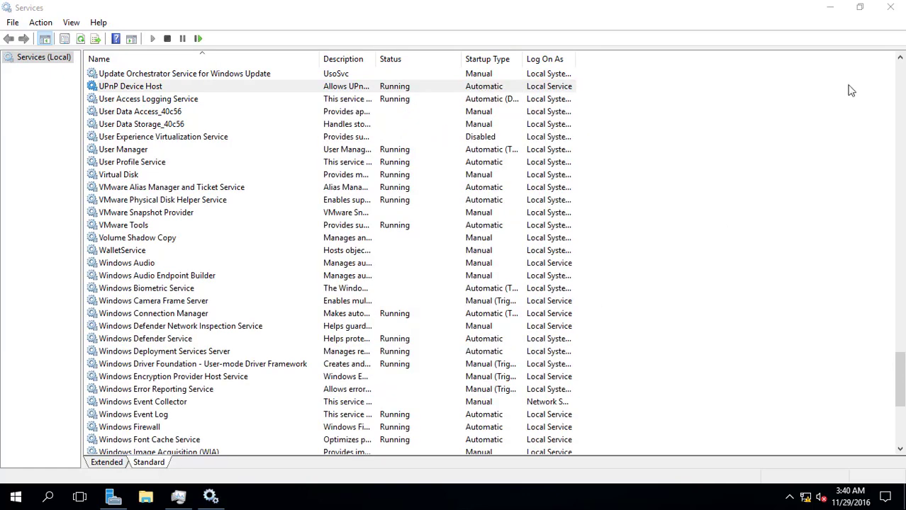
Close the Services console and minimize Task Manager to return to the desktop.
{"action": "left_click", "coordinate": [859, 6]}
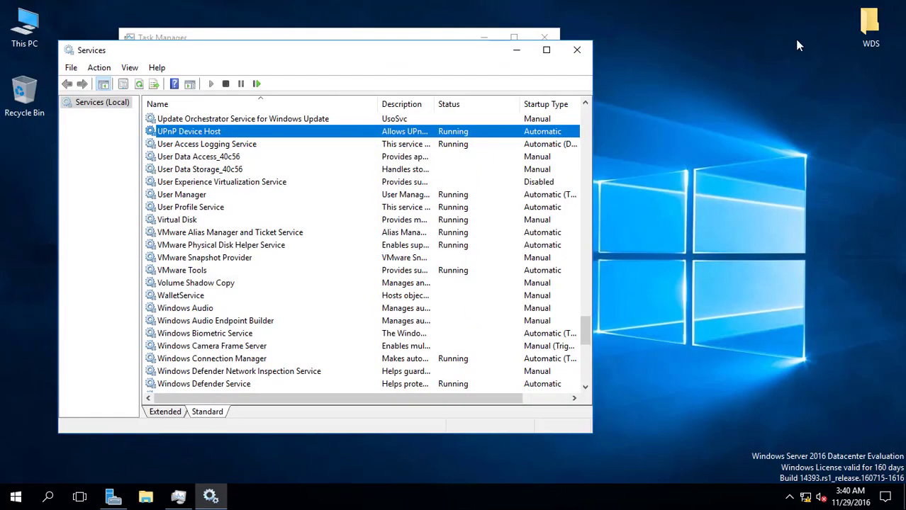
{"action": "left_click", "coordinate": [585, 55]}
{"action": "left_click", "coordinate": [484, 37]}
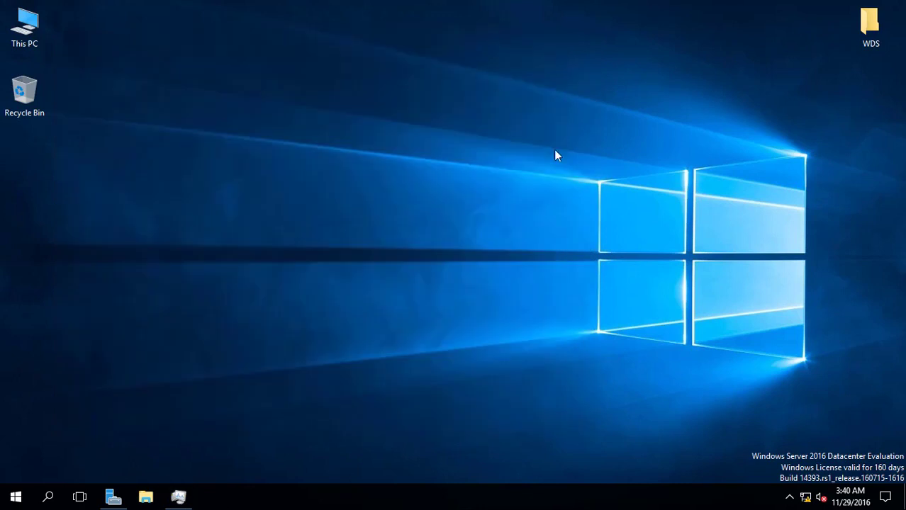
Open the advanced sharing settings from Network and Sharing Center and check network discovery for the domain profile.
{"action": "right_click", "coordinate": [806, 497]}
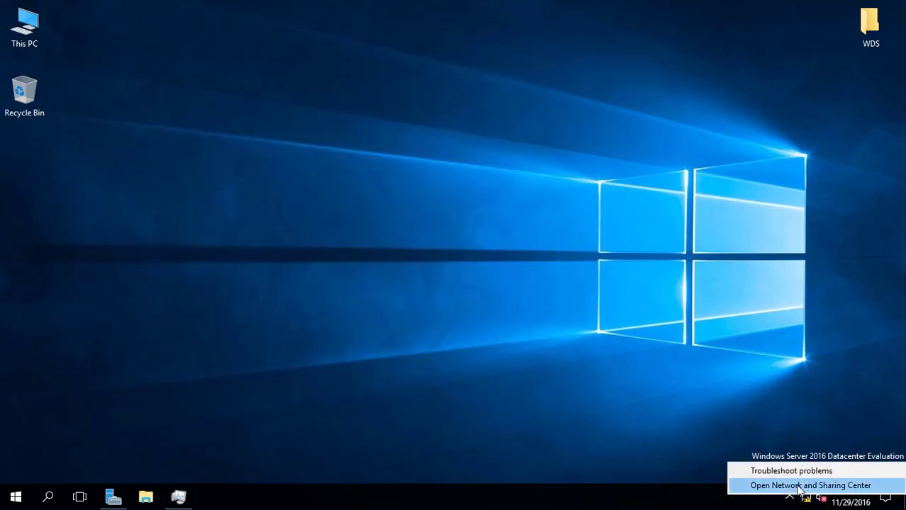
{"action": "left_click", "coordinate": [798, 487]}
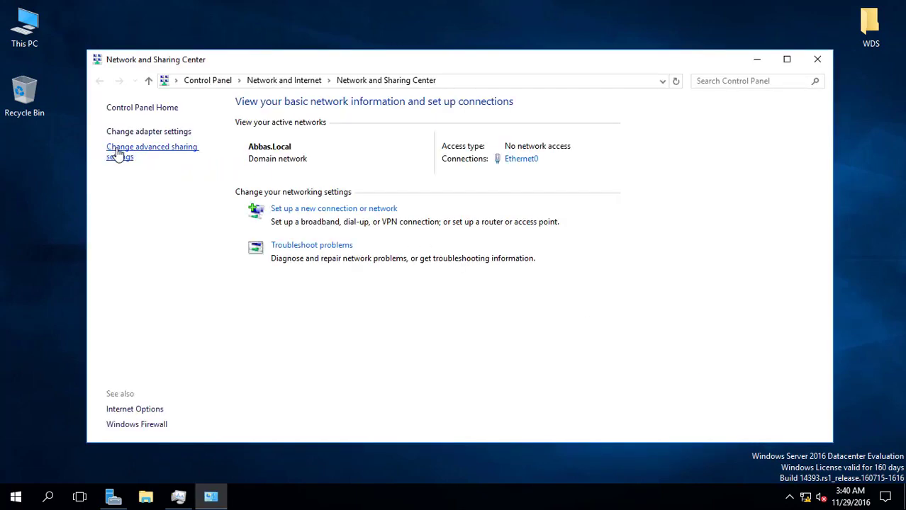
{"action": "left_click", "coordinate": [118, 152]}
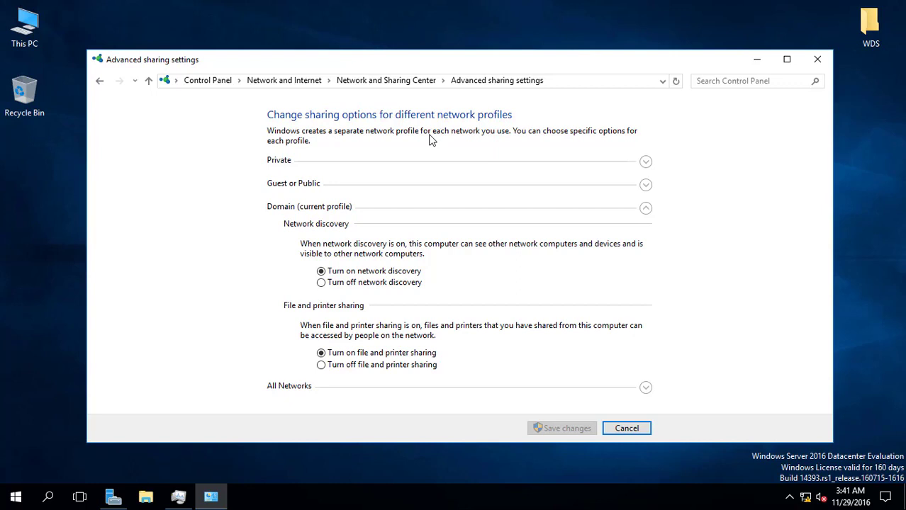
Open Control Panel and go to the list of apps and features allowed through Windows Firewall.
{"action": "left_click", "coordinate": [3, 503]}
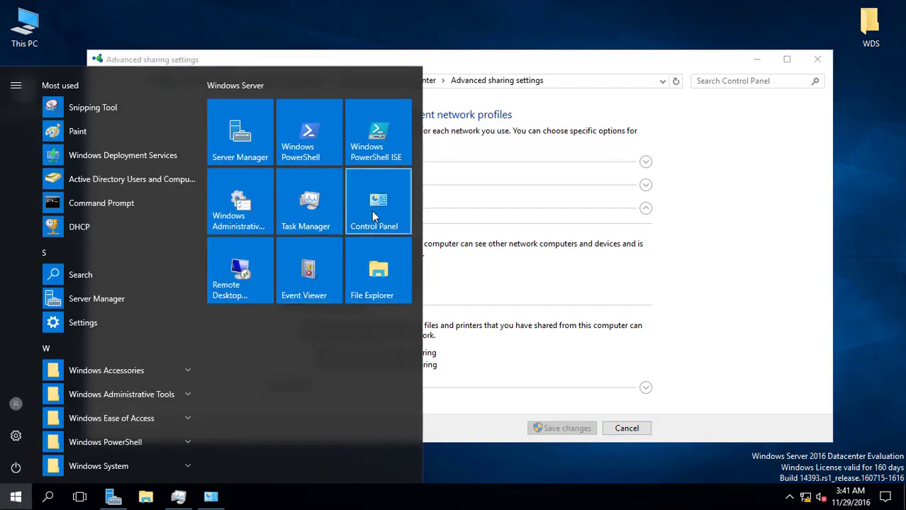
{"action": "left_click", "coordinate": [374, 216]}
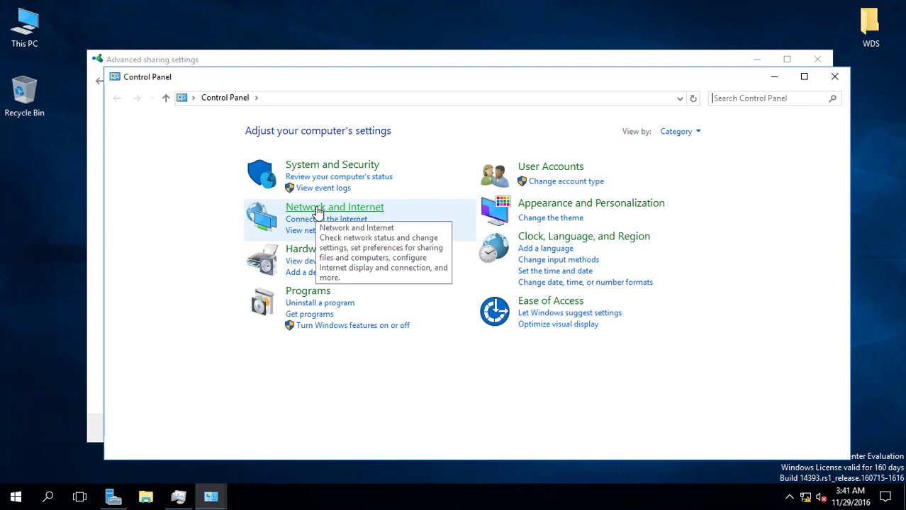
{"action": "left_click", "coordinate": [328, 165]}
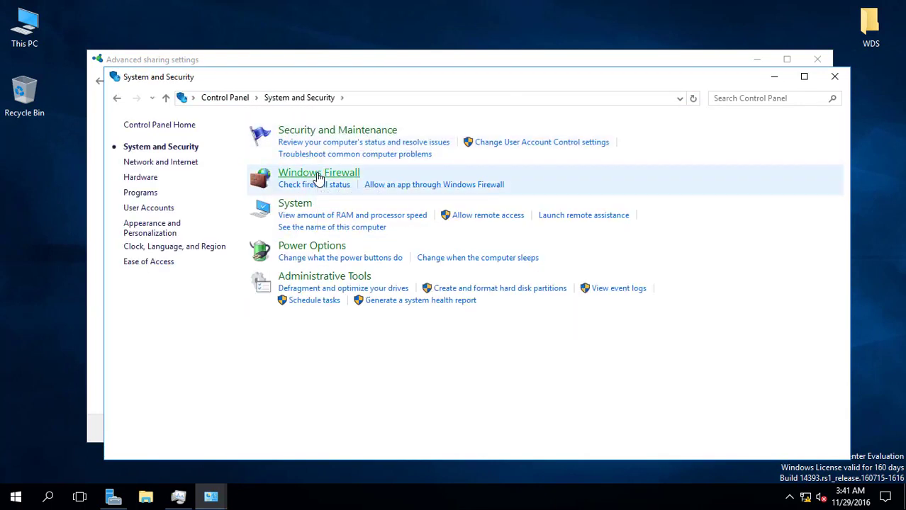
{"action": "left_click", "coordinate": [318, 176]}
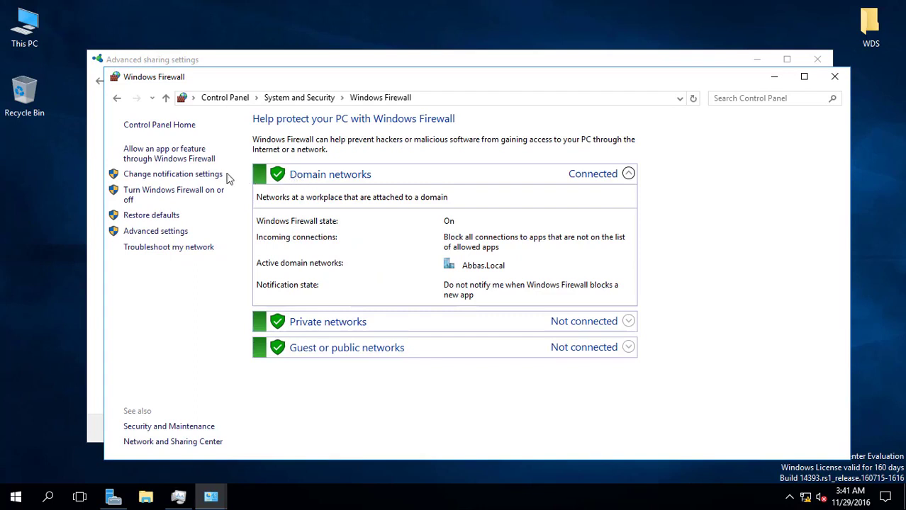
{"action": "left_click", "coordinate": [151, 160]}
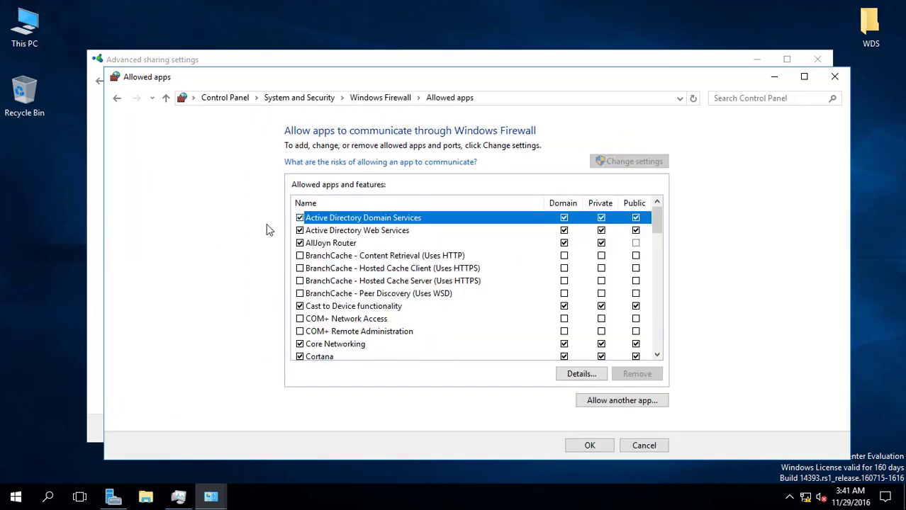
Find Network Discovery among the allowed apps, allow it on private networks as well, and save the firewall change.
{"action": "scroll", "coordinate": [347, 339], "scroll_direction": "down", "scroll_amount": 3}
{"action": "scroll", "coordinate": [347, 339], "scroll_direction": "down", "scroll_amount": 5}
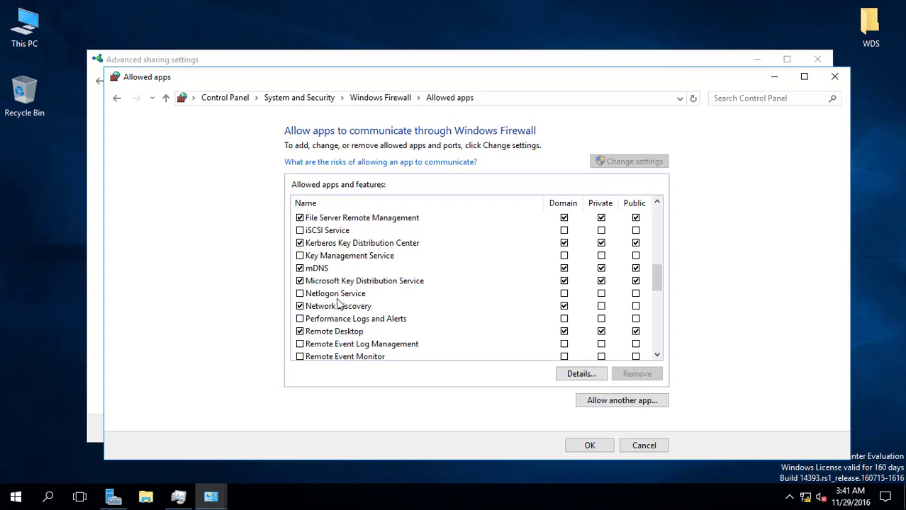
{"action": "scroll", "coordinate": [338, 305], "scroll_direction": "down", "scroll_amount": 2}
{"action": "scroll", "coordinate": [335, 312], "scroll_direction": "down", "scroll_amount": 2}
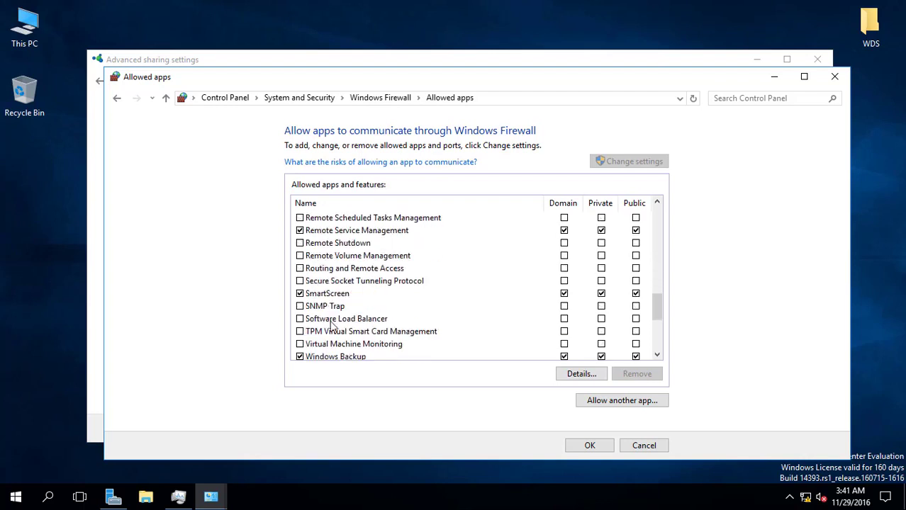
{"action": "scroll", "coordinate": [334, 333], "scroll_direction": "down", "scroll_amount": 1}
{"action": "scroll", "coordinate": [332, 322], "scroll_direction": "up", "scroll_amount": 4}
{"action": "scroll", "coordinate": [329, 319], "scroll_direction": "up", "scroll_amount": 7}
{"action": "scroll", "coordinate": [330, 318], "scroll_direction": "down", "scroll_amount": 5}
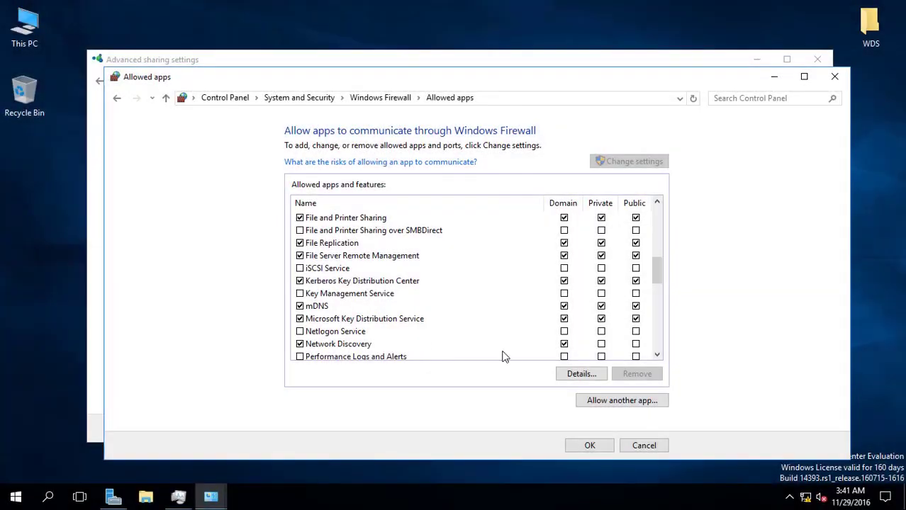
{"action": "left_click", "coordinate": [517, 346]}
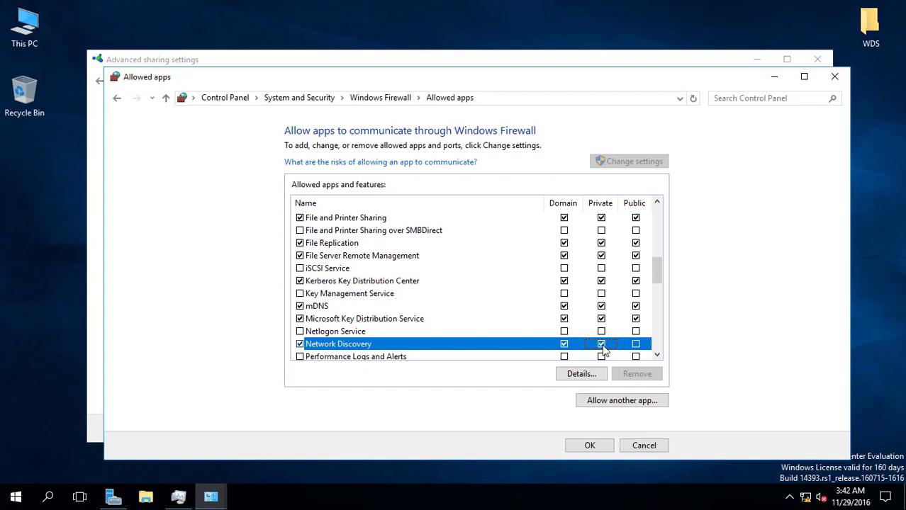
{"action": "left_click", "coordinate": [590, 447]}
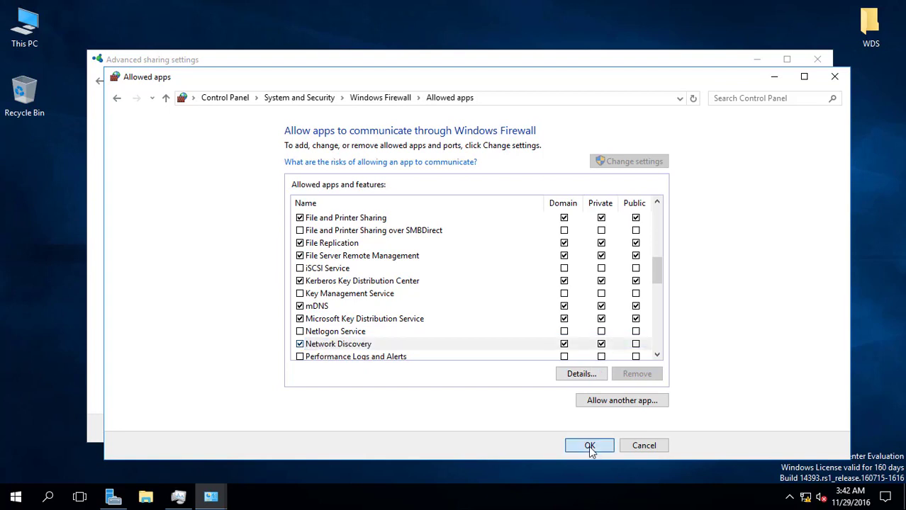
Close the firewall and advanced sharing settings windows, and briefly view This PC before closing it.
{"action": "left_click", "coordinate": [841, 82]}
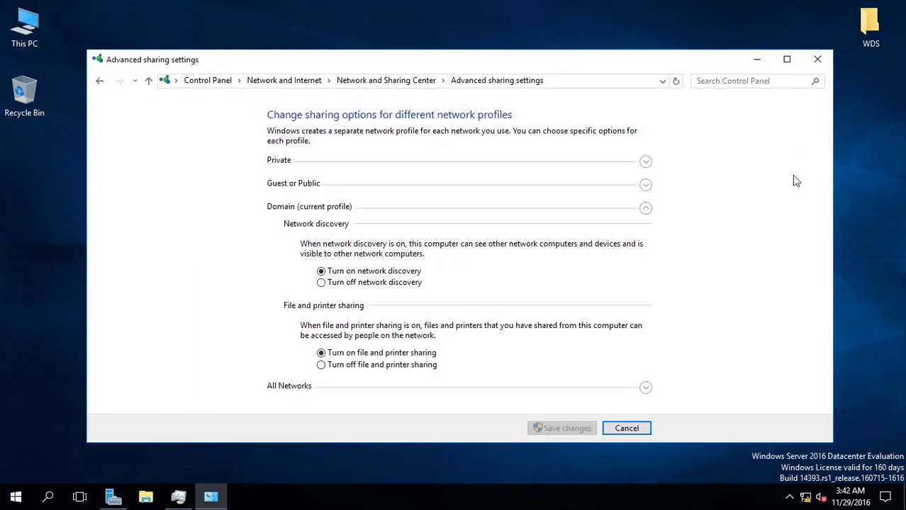
{"action": "left_click", "coordinate": [818, 60]}
{"action": "double_click", "coordinate": [34, 39]}
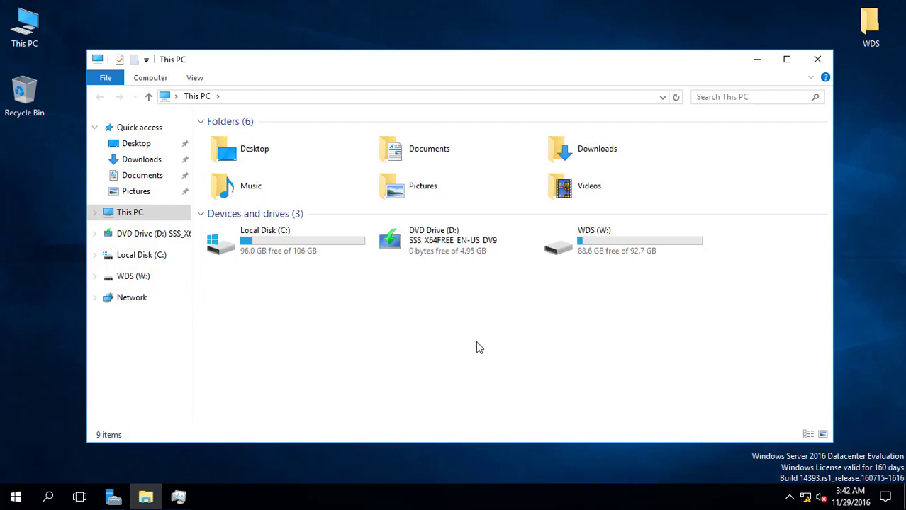
{"action": "left_click", "coordinate": [818, 60]}
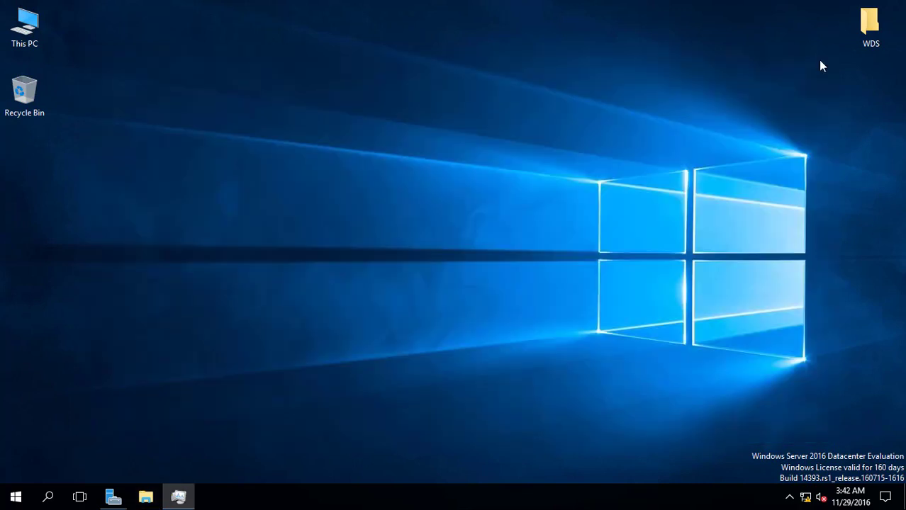